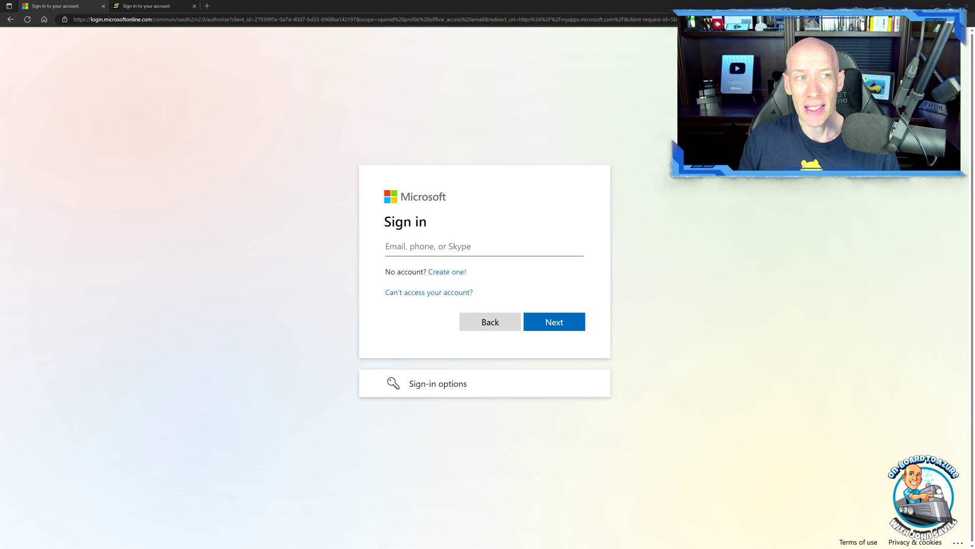
Switch to the SavillTech-branded sign-in page and highlight its logo, dark background and button colours.
{"action": "left_click", "coordinate": [164, 6]}
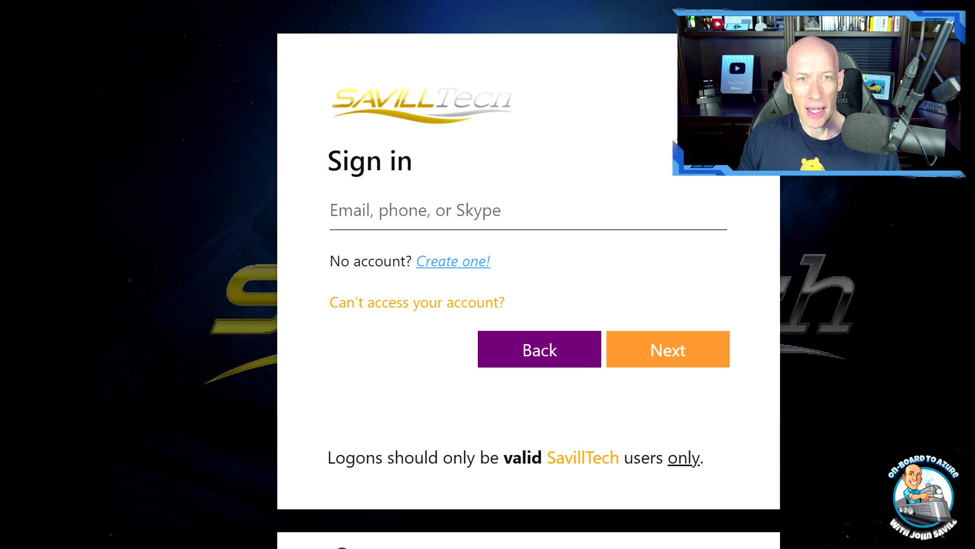
{"action": "left_click_drag", "start_coordinate": [405, 245], "coordinate": [503, 276]}
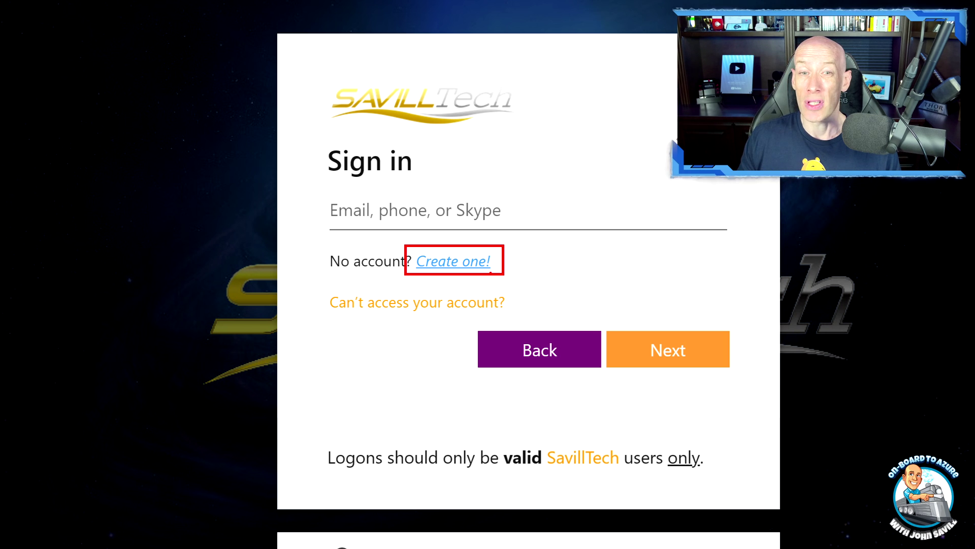
{"action": "mouse_move", "coordinate": [470, 321]}
{"action": "left_mouse_down"}
{"action": "mouse_move", "coordinate": [603, 365]}
{"action": "mouse_move", "coordinate": [743, 379]}
{"action": "left_mouse_up"}
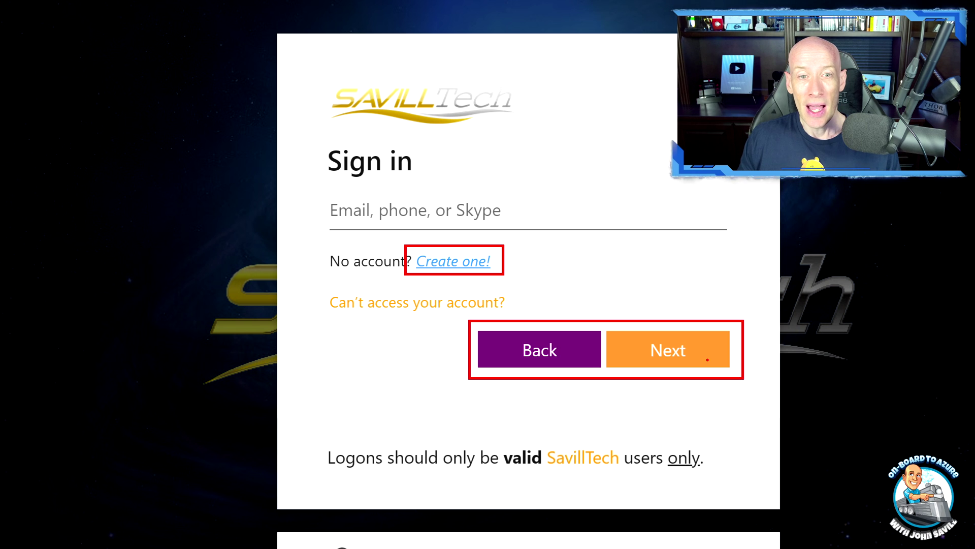
{"action": "key", "text": "Escape"}
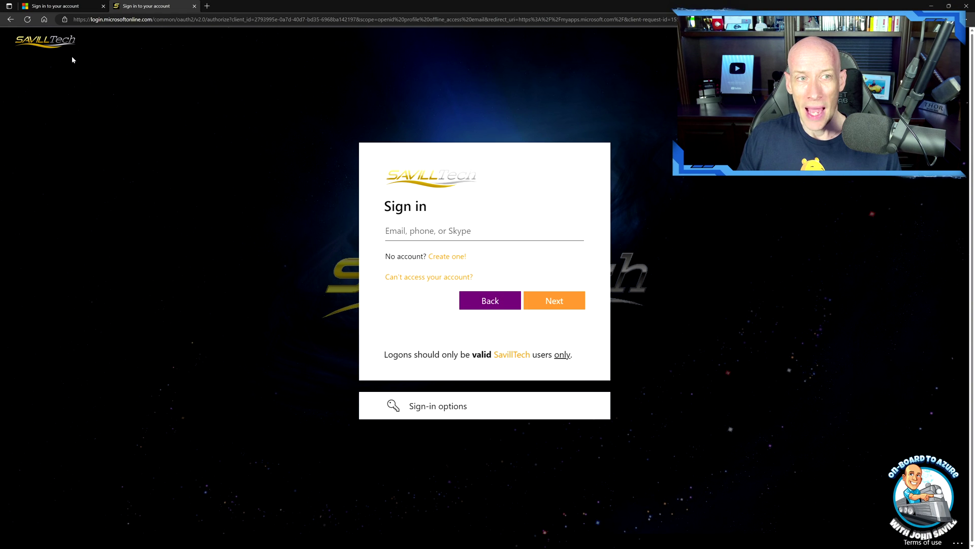
Return to the first browser tab and highlight the favicon and the Company Branding overview.
{"action": "key", "text": "ctrl+1"}
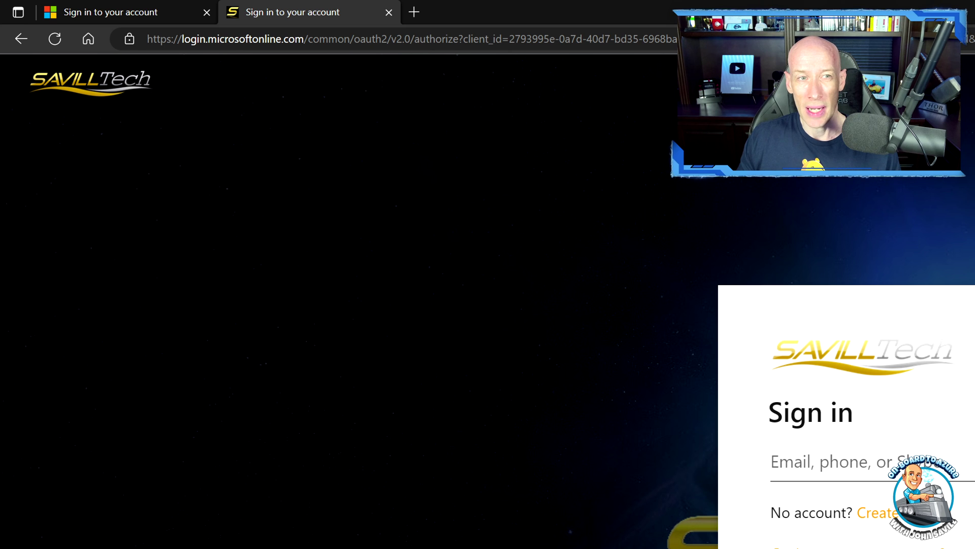
{"action": "left_click_drag", "start_coordinate": [12, 58], "coordinate": [181, 108]}
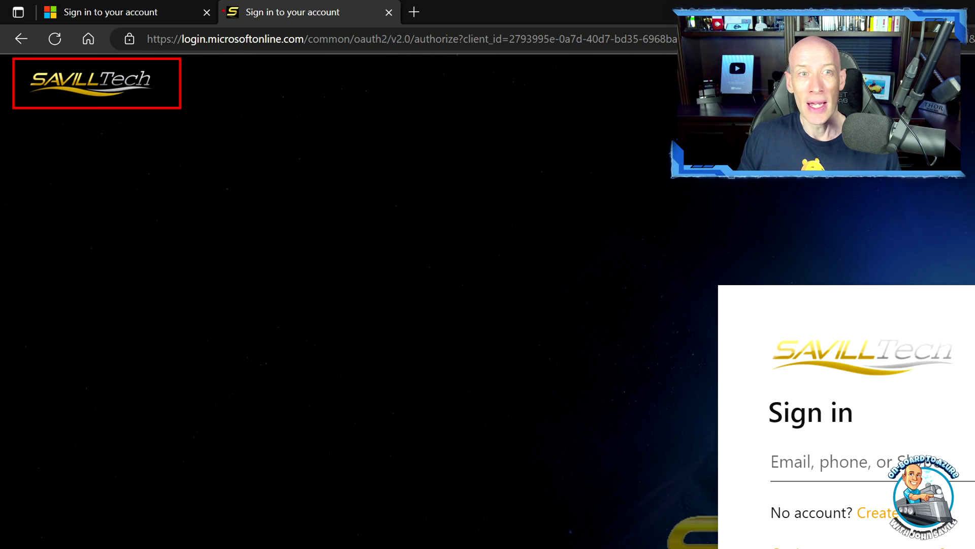
{"action": "left_click_drag", "start_coordinate": [217, 1], "coordinate": [249, 23]}
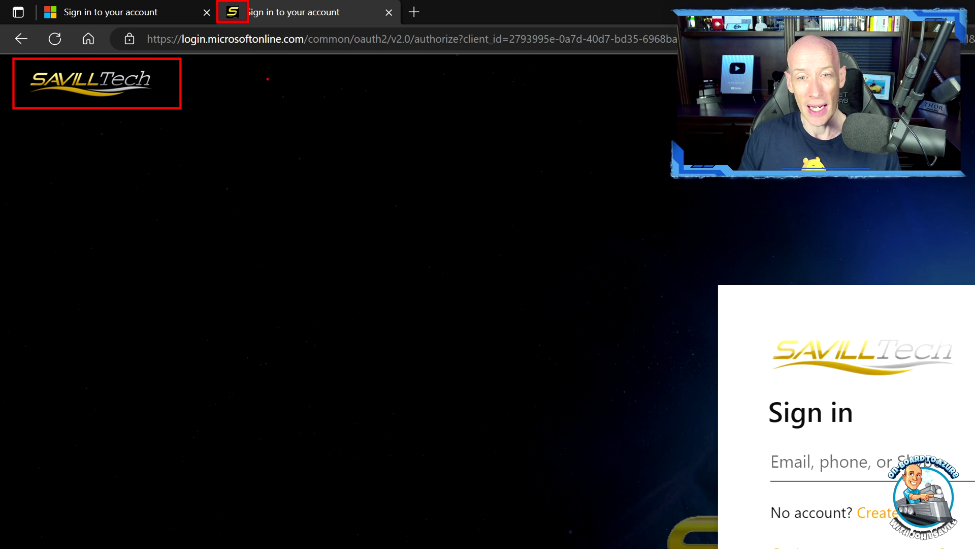
{"action": "key", "text": "Escape"}
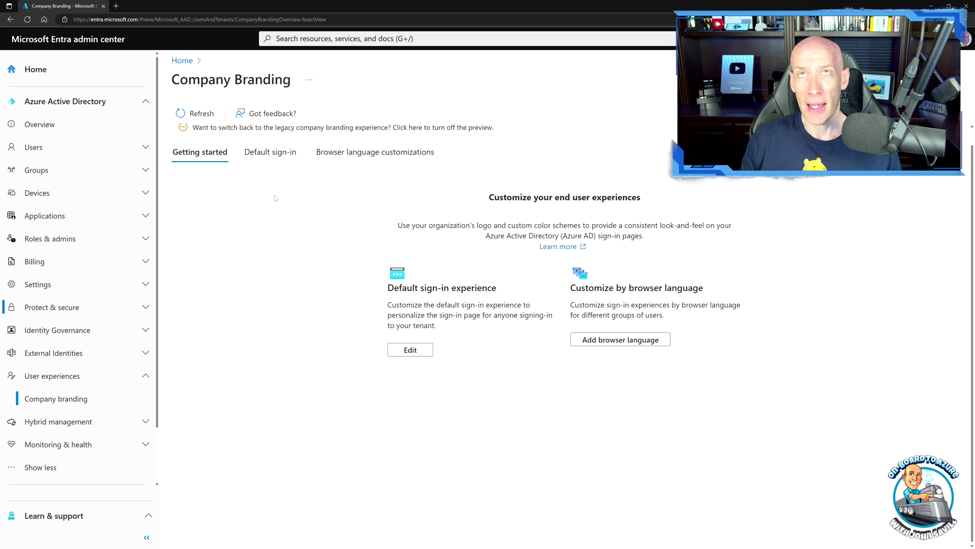
Review the Default sign-in and Browser language customizations tabs, then edit the default sign-in branding.
{"action": "left_click", "coordinate": [271, 155]}
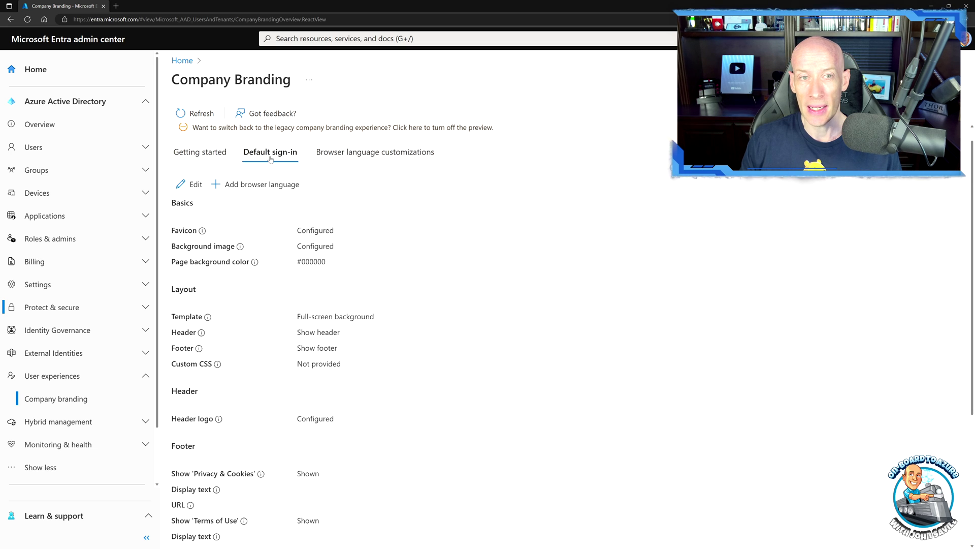
{"action": "left_click", "coordinate": [340, 152]}
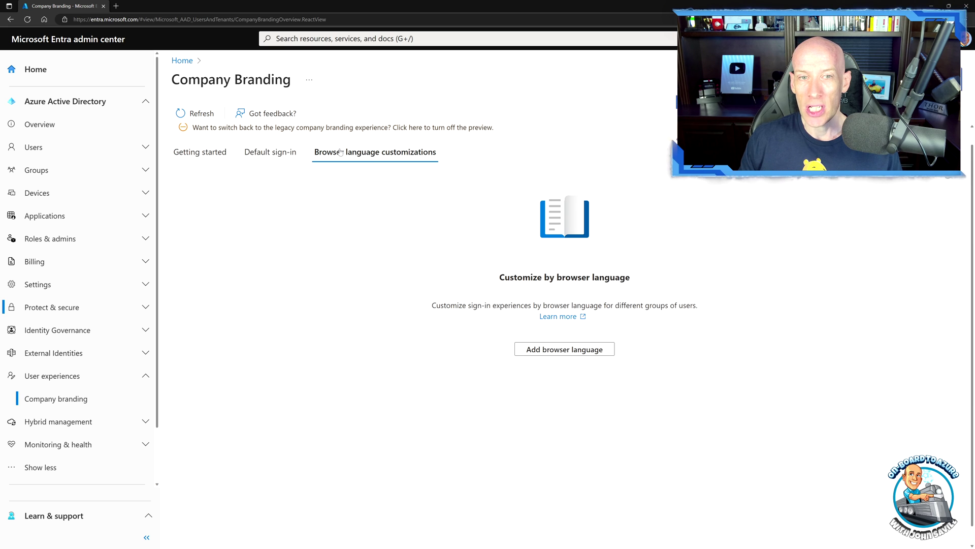
{"action": "left_click", "coordinate": [293, 152]}
{"action": "scroll", "coordinate": [332, 201], "scroll_direction": "down", "scroll_amount": 4}
{"action": "scroll", "coordinate": [332, 201], "scroll_direction": "up", "scroll_amount": 5}
{"action": "left_click", "coordinate": [198, 198]}
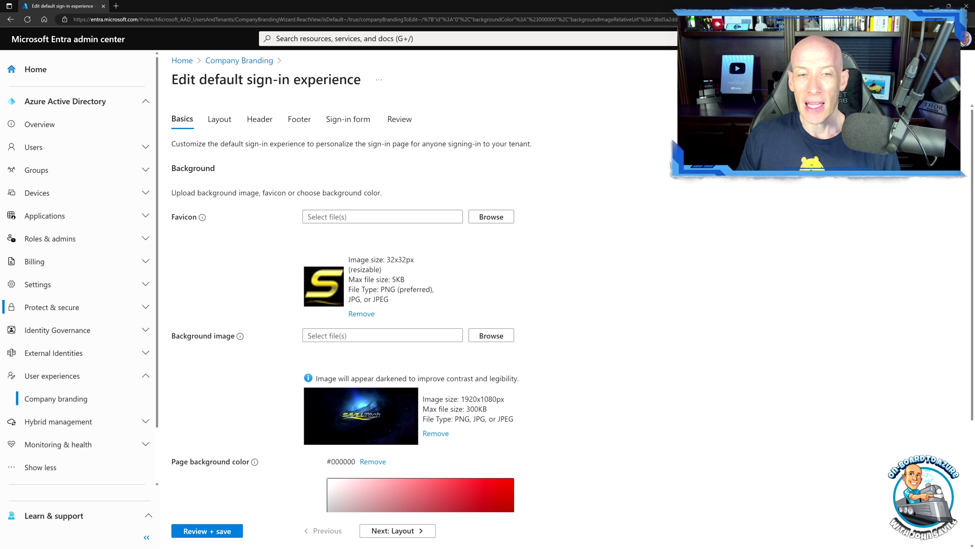
Look over the existing favicon, background image and #000000 background colour, then continue to Layout.
{"action": "scroll", "coordinate": [447, 364], "scroll_direction": "down", "scroll_amount": 3}
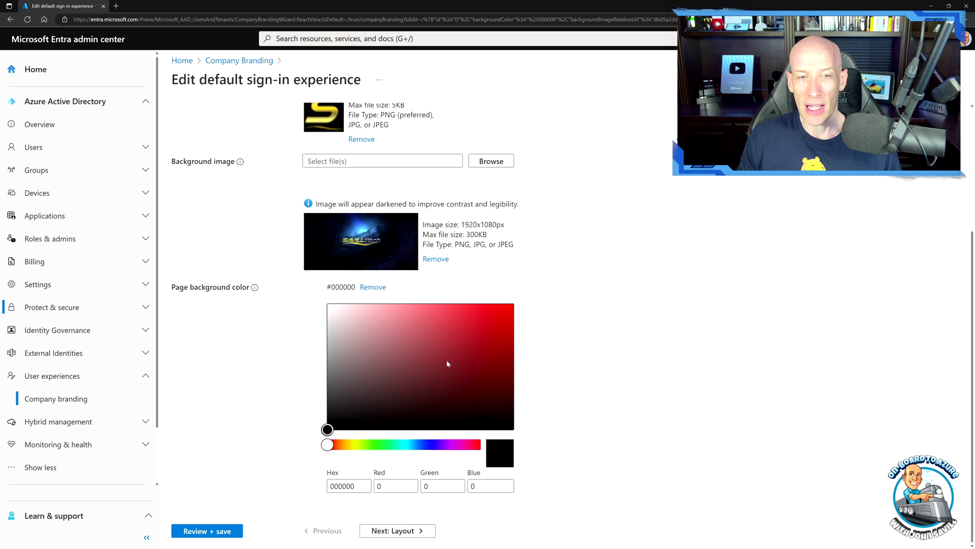
{"action": "scroll", "coordinate": [402, 341], "scroll_direction": "up", "scroll_amount": 3}
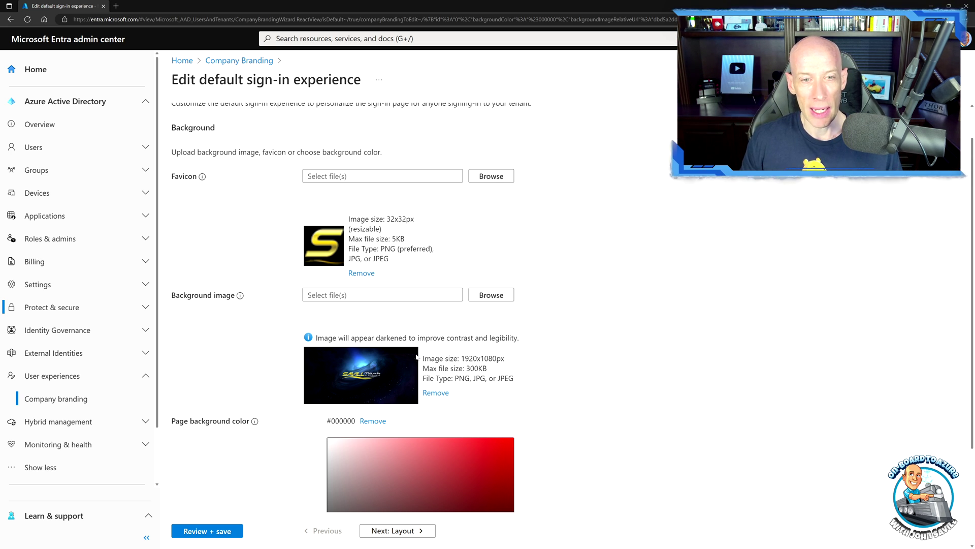
{"action": "left_click", "coordinate": [398, 531]}
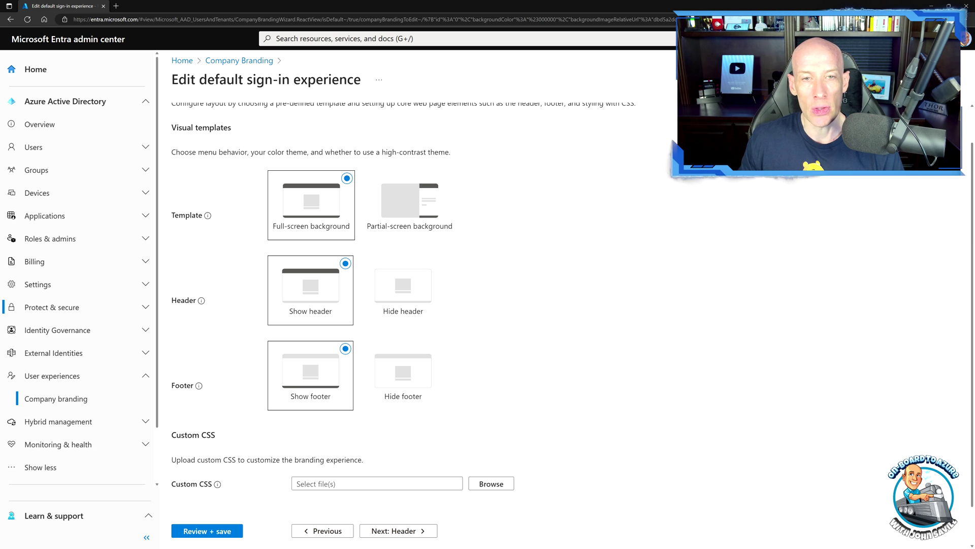
Switch to custom-styles-template.css in Visual Studio Code.
{"action": "key", "text": "alt+Tab"}
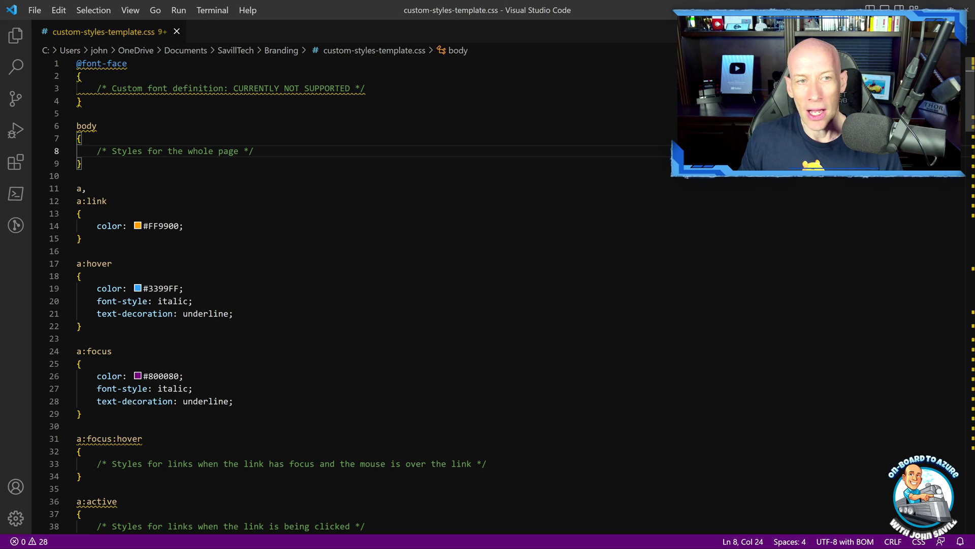
Review the .ext-button colour rules in custom-styles-template.css, then return to the sign-in page.
{"action": "scroll", "coordinate": [305, 295], "scroll_direction": "down", "scroll_amount": 12}
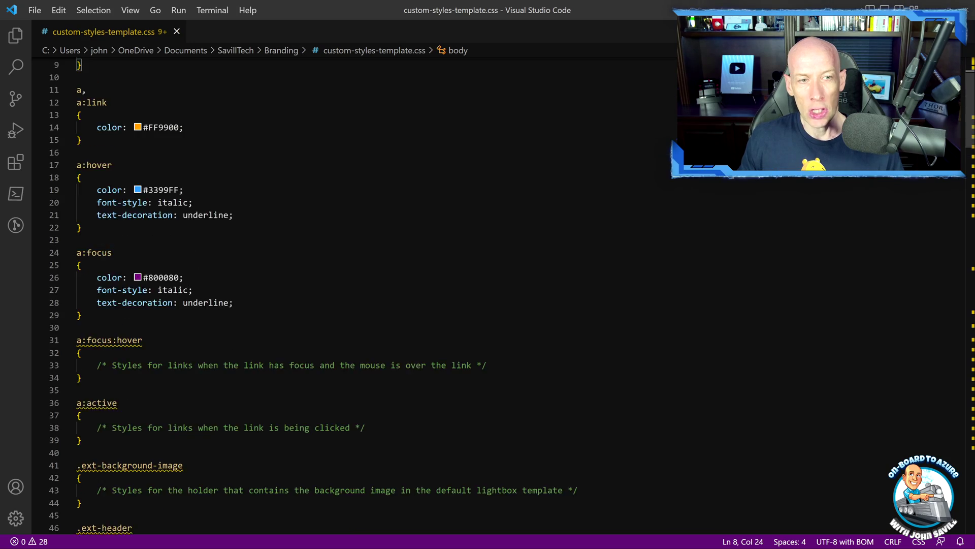
{"action": "scroll", "coordinate": [304, 294], "scroll_direction": "down", "scroll_amount": 20}
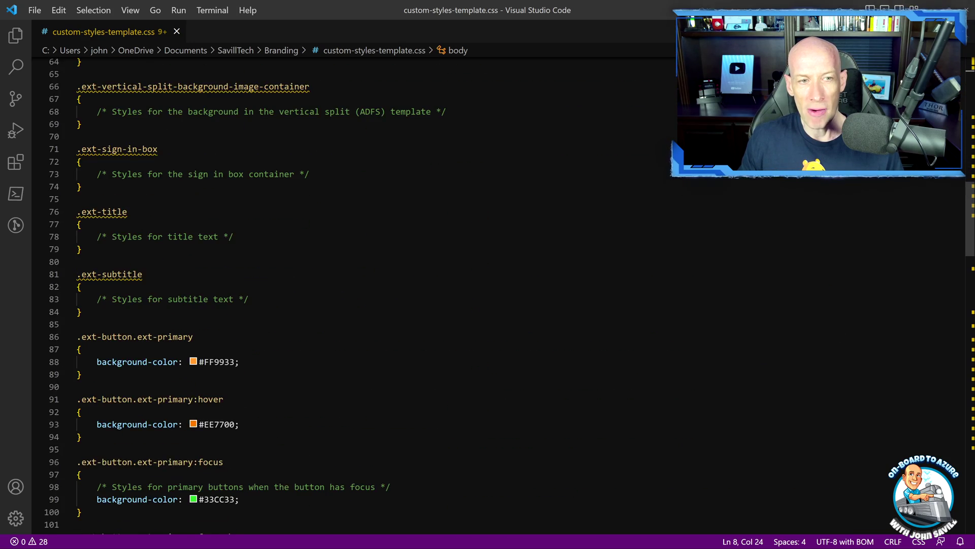
{"action": "scroll", "coordinate": [304, 295], "scroll_direction": "down", "scroll_amount": 12}
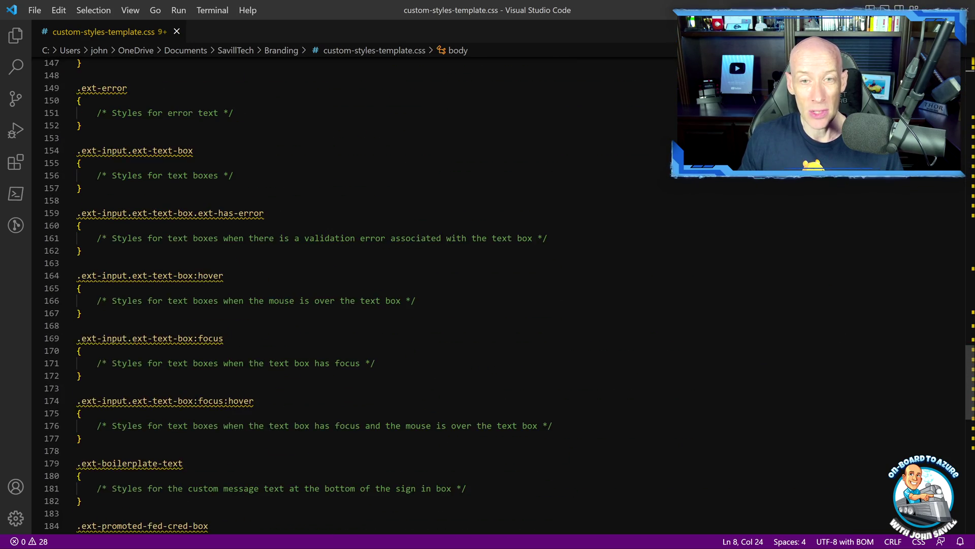
{"action": "scroll", "coordinate": [305, 295], "scroll_direction": "up", "scroll_amount": 20}
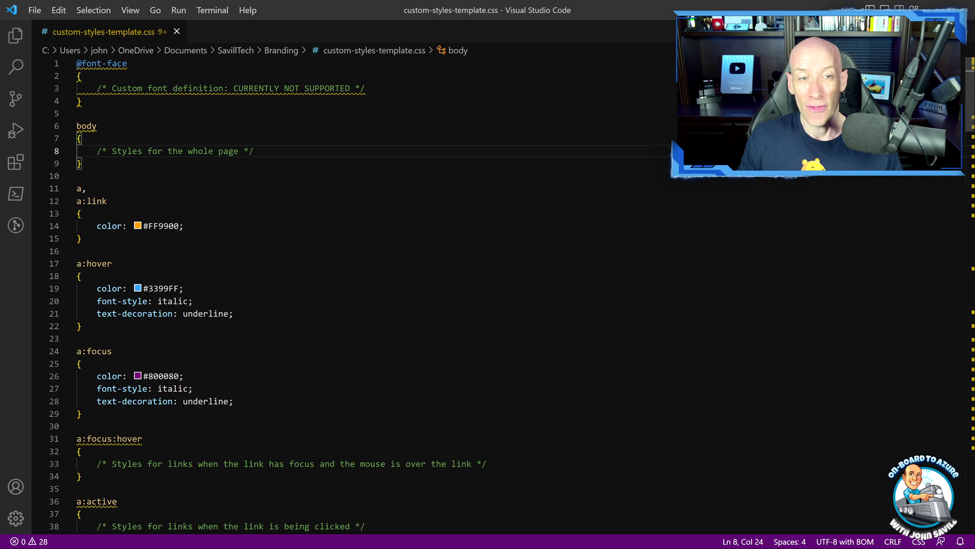
{"action": "scroll", "coordinate": [355, 295], "scroll_direction": "down", "scroll_amount": 20}
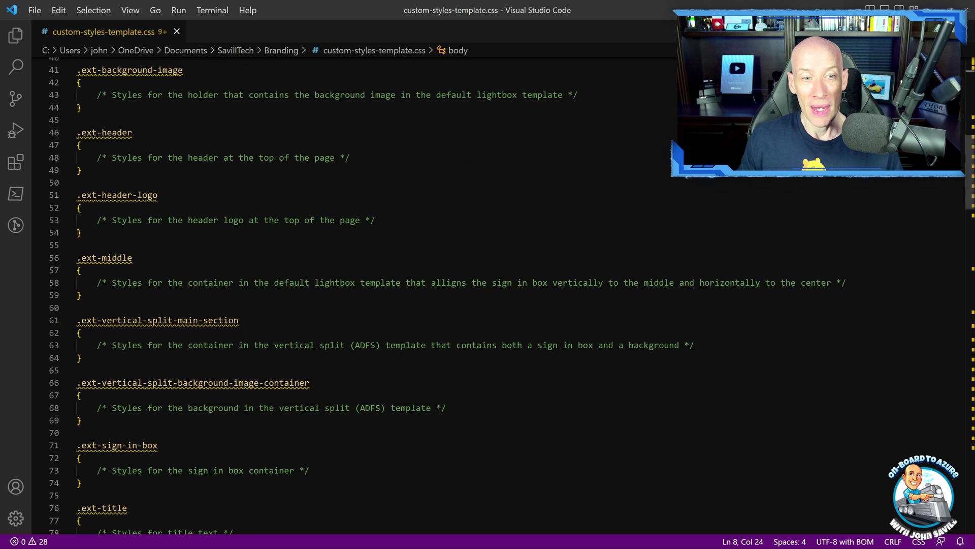
{"action": "scroll", "coordinate": [355, 294], "scroll_direction": "down", "scroll_amount": 5}
{"action": "scroll", "coordinate": [355, 295], "scroll_direction": "up", "scroll_amount": 1}
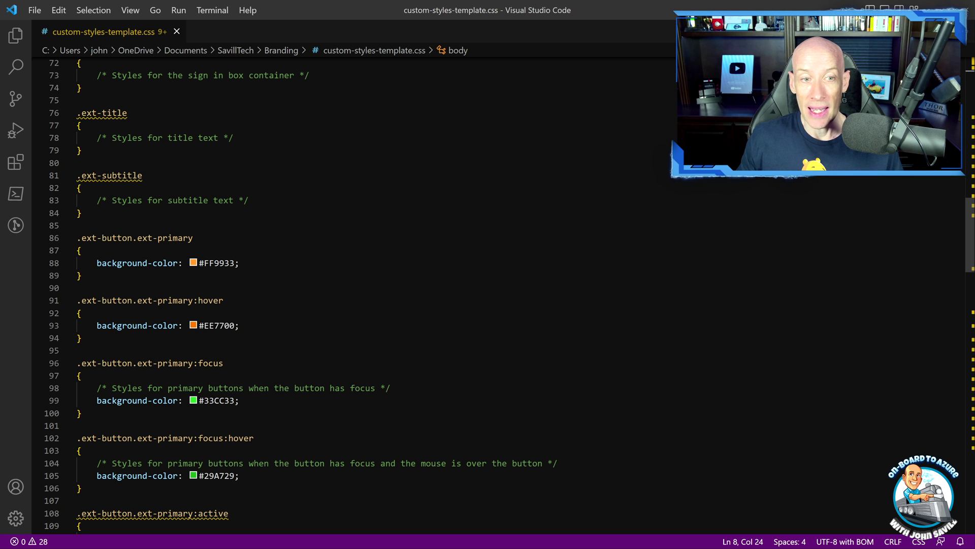
{"action": "scroll", "coordinate": [355, 294], "scroll_direction": "down", "scroll_amount": 7}
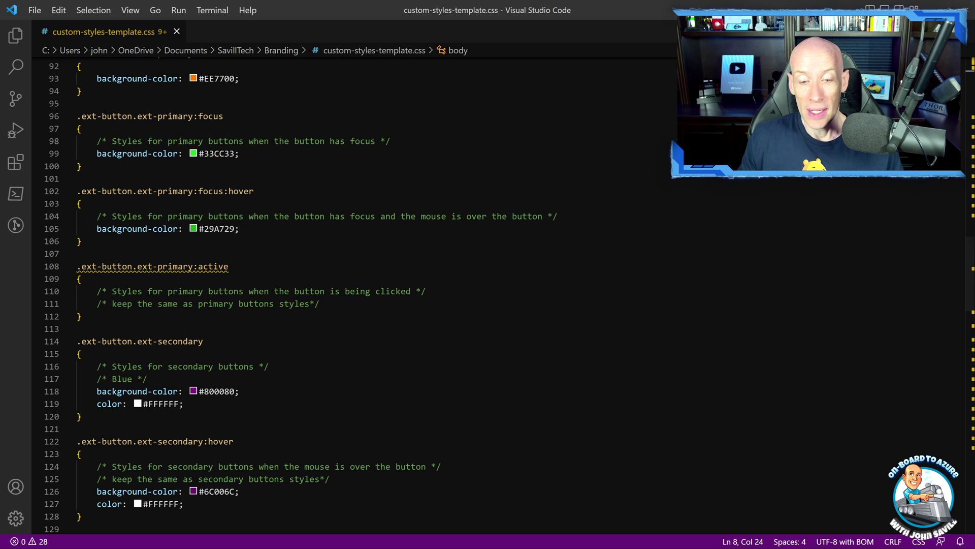
{"action": "key", "text": "alt+Tab"}
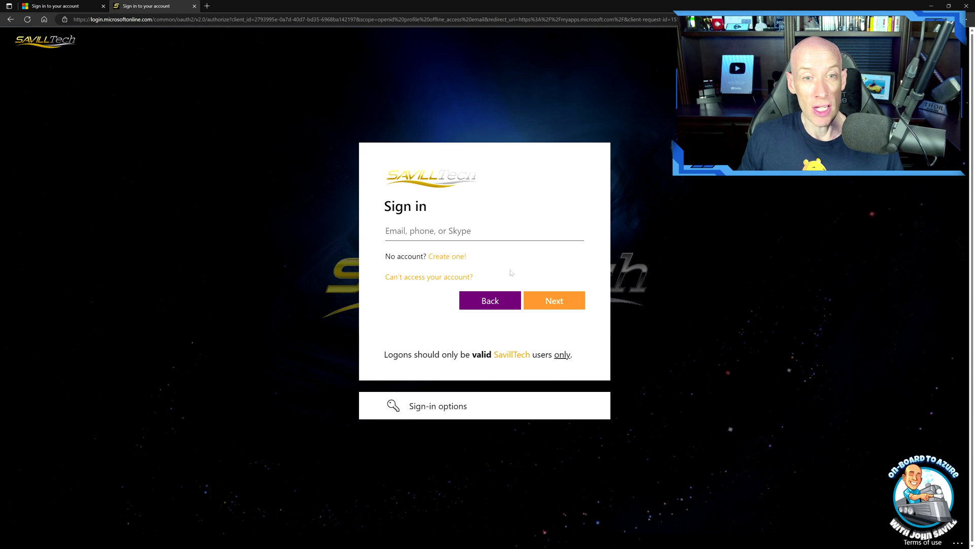
Cycle keyboard focus from the email field through the links to Back to see the custom focus styling.
{"action": "left_click", "coordinate": [385, 231]}
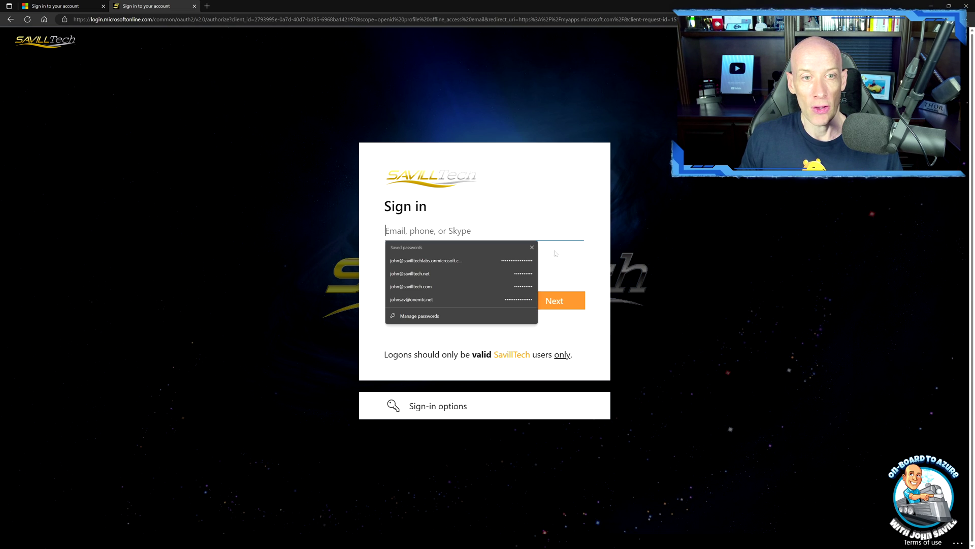
{"action": "key", "text": "Tab"}
{"action": "key", "text": "Tab"}
{"action": "key", "text": "Tab"}
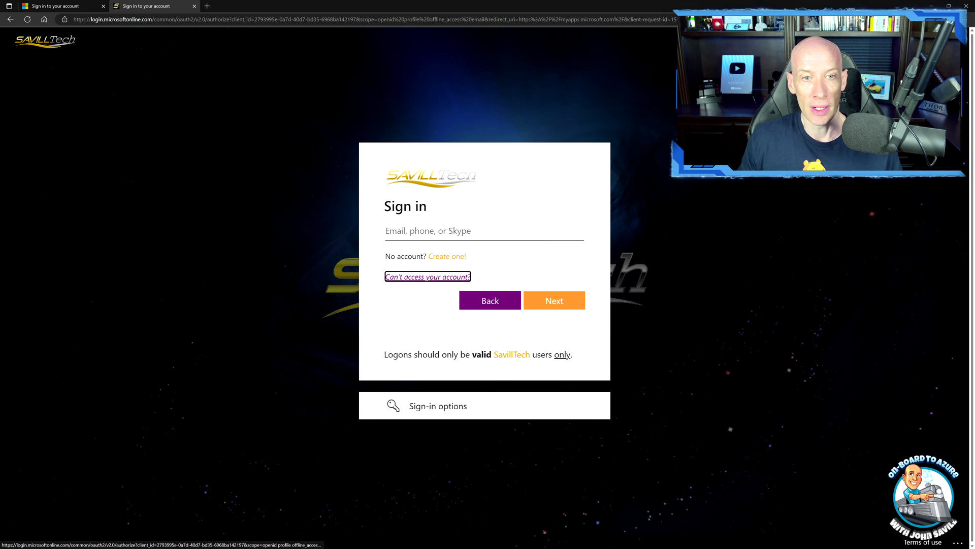
{"action": "key", "text": "Tab"}
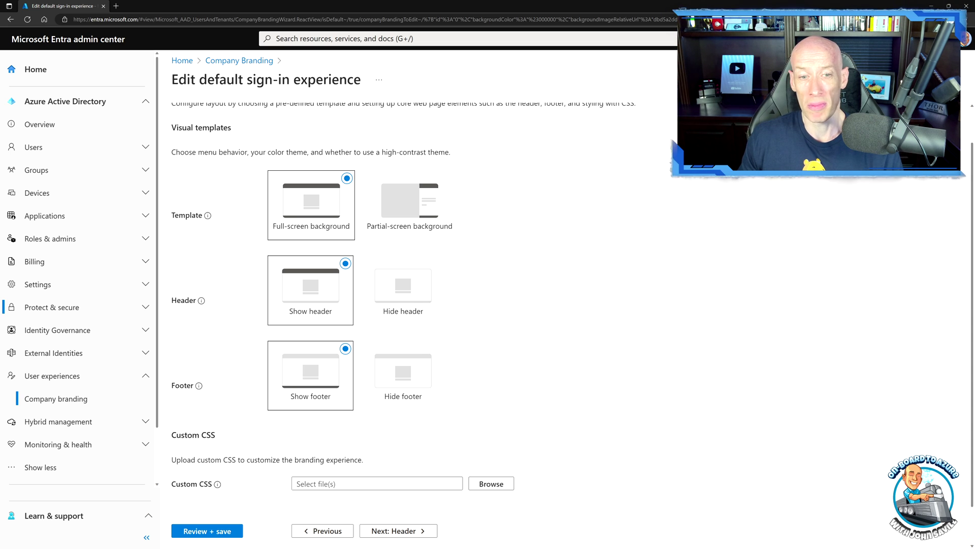
Pass the Header logo step to reach the Footer and focus the Privacy & Cookies display text.
{"action": "left_click", "coordinate": [385, 531]}
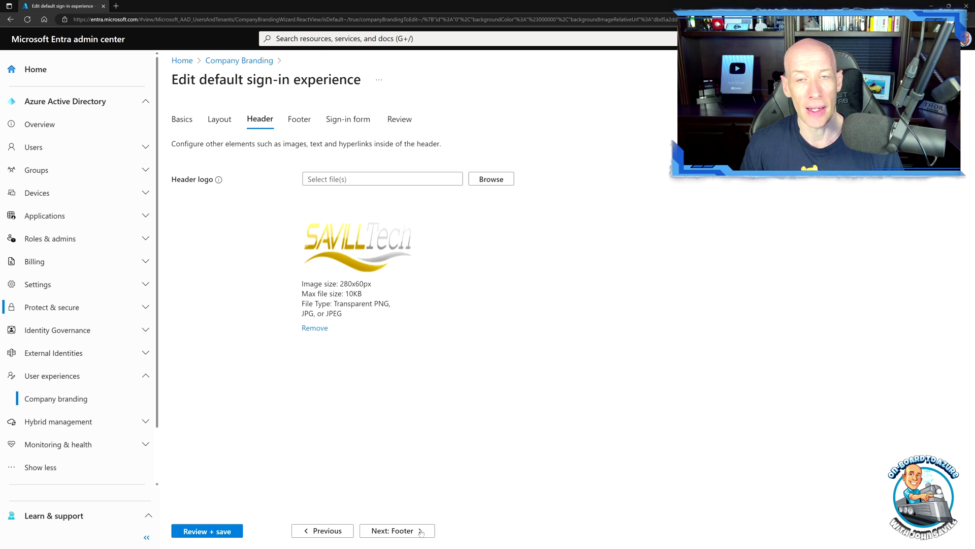
{"action": "left_click", "coordinate": [420, 532]}
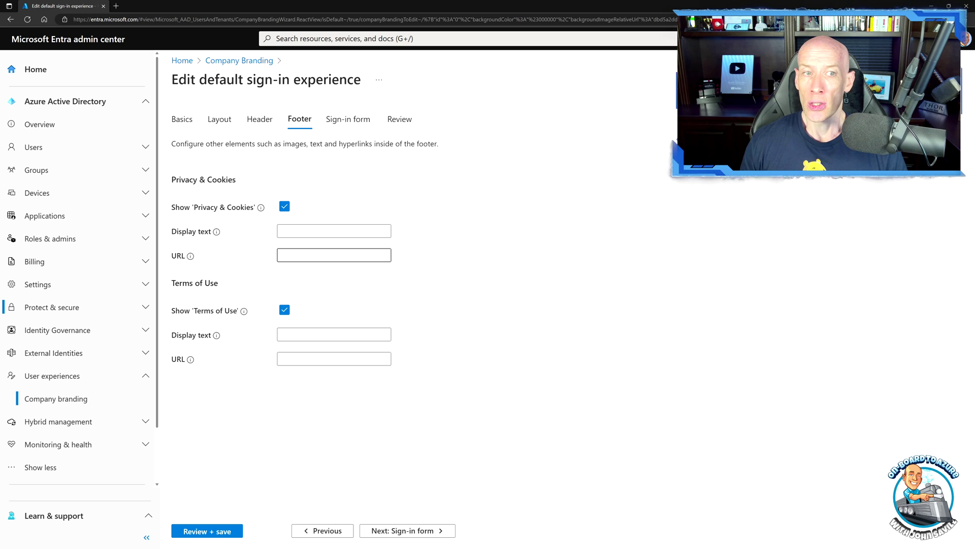
{"action": "left_click", "coordinate": [339, 232]}
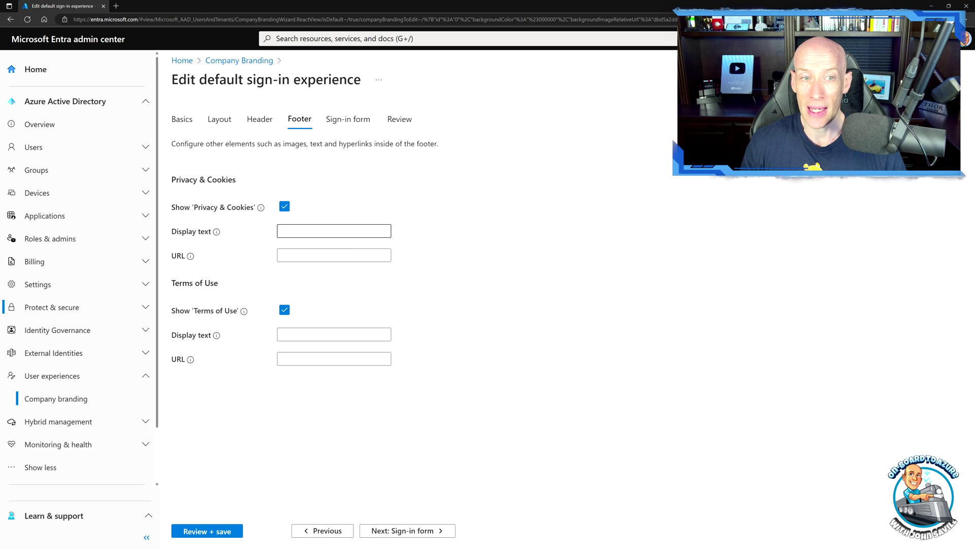
On the Sign-in form step, inspect the sign-in page text and its bold, hyperlink and underline formatting help.
{"action": "left_click", "coordinate": [422, 531]}
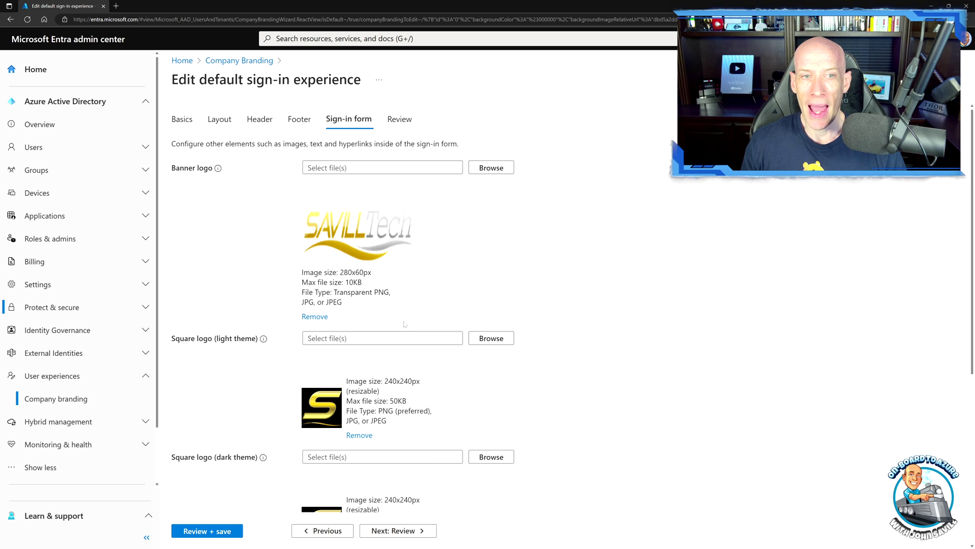
{"action": "scroll", "coordinate": [398, 305], "scroll_direction": "down", "scroll_amount": 3}
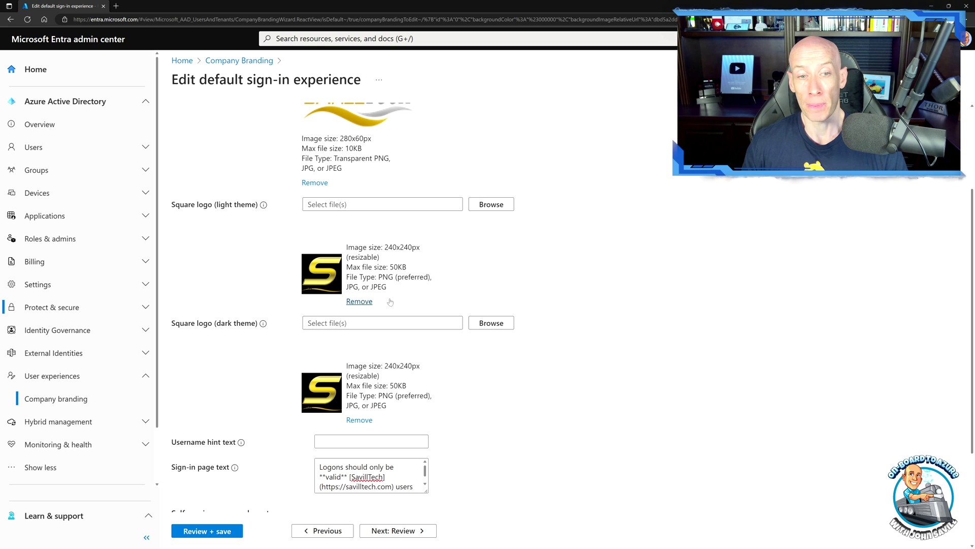
{"action": "scroll", "coordinate": [390, 302], "scroll_direction": "down", "scroll_amount": 3}
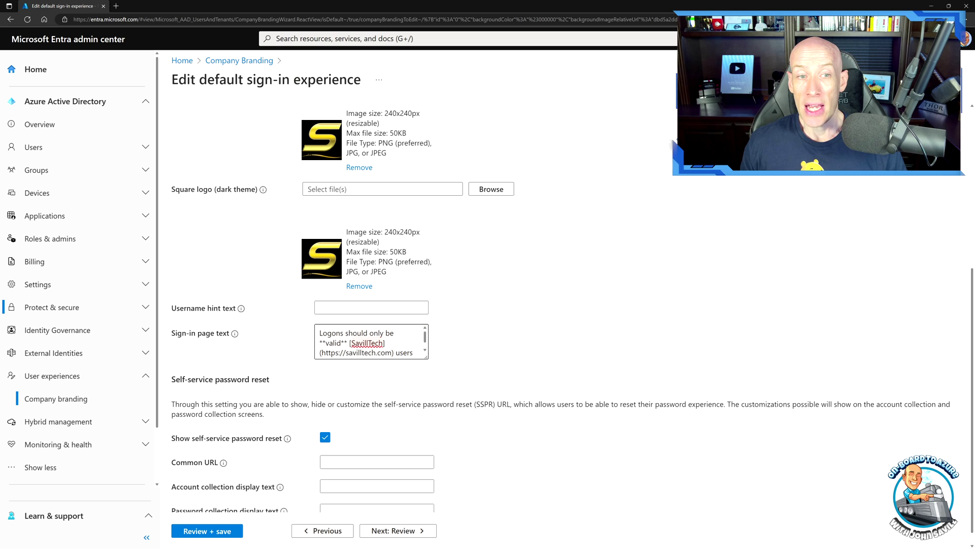
{"action": "mouse_move", "coordinate": [234, 335]}
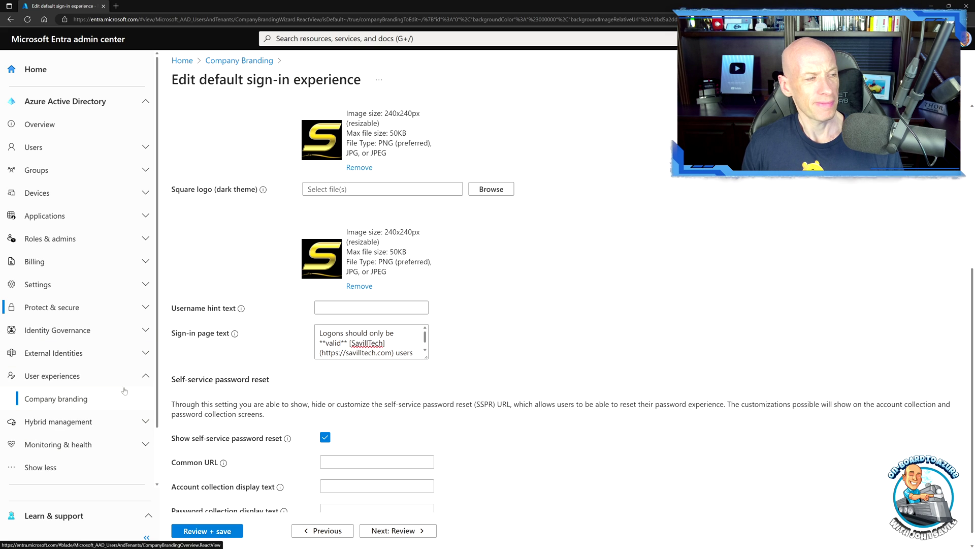
{"action": "left_click_drag", "start_coordinate": [428, 339], "coordinate": [428, 348]}
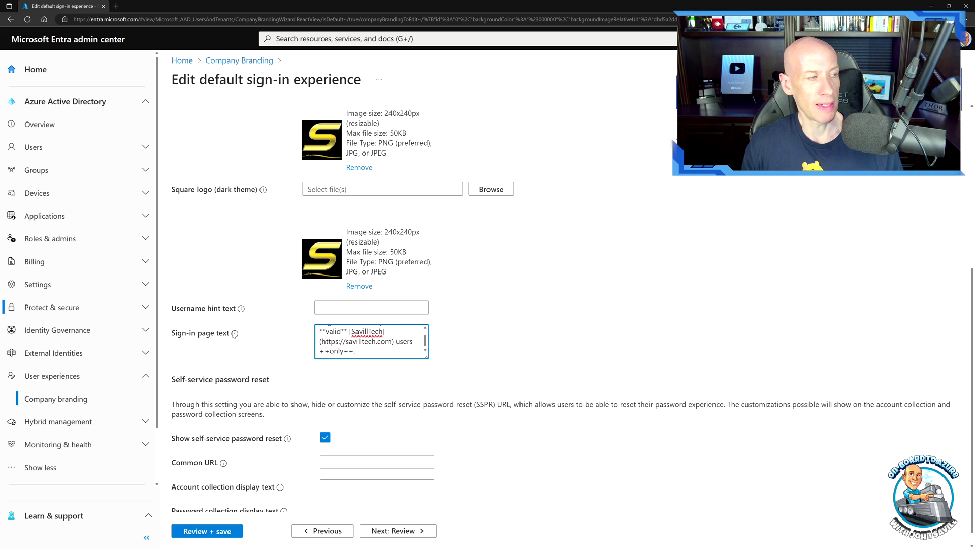
{"action": "mouse_move", "coordinate": [235, 333]}
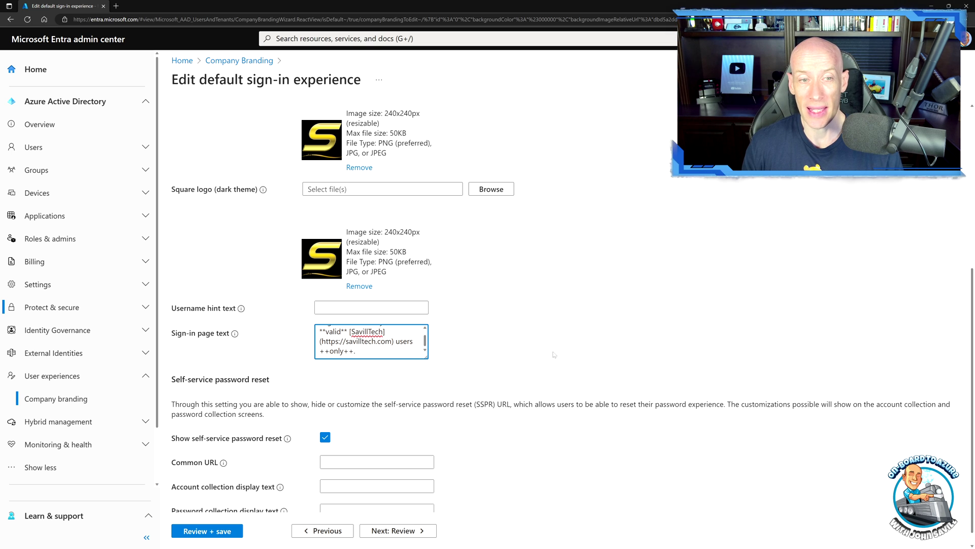
{"action": "left_click", "coordinate": [523, 346]}
{"action": "scroll", "coordinate": [513, 356], "scroll_direction": "down", "scroll_amount": 1}
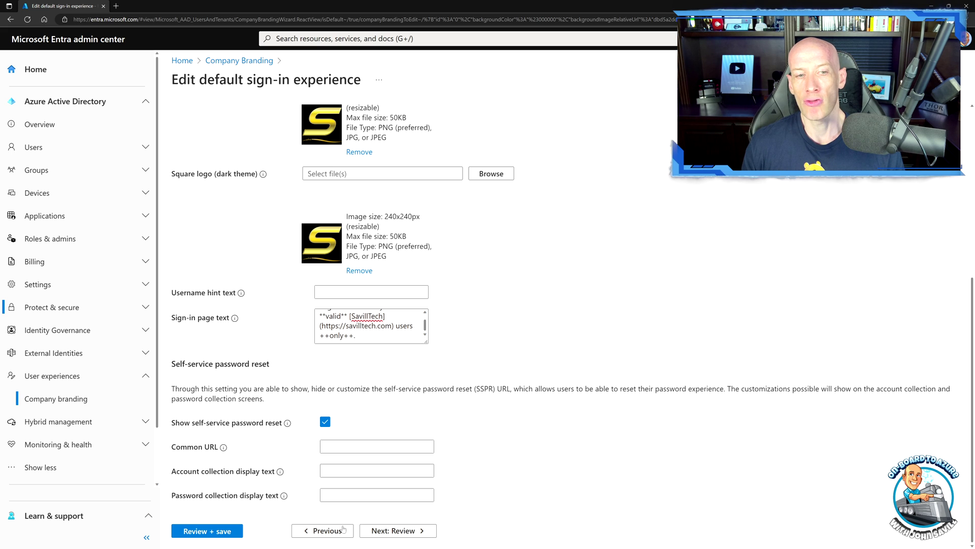
View the Review + save summary, then switch to the live sign-in page in Edge.
{"action": "left_click", "coordinate": [225, 534]}
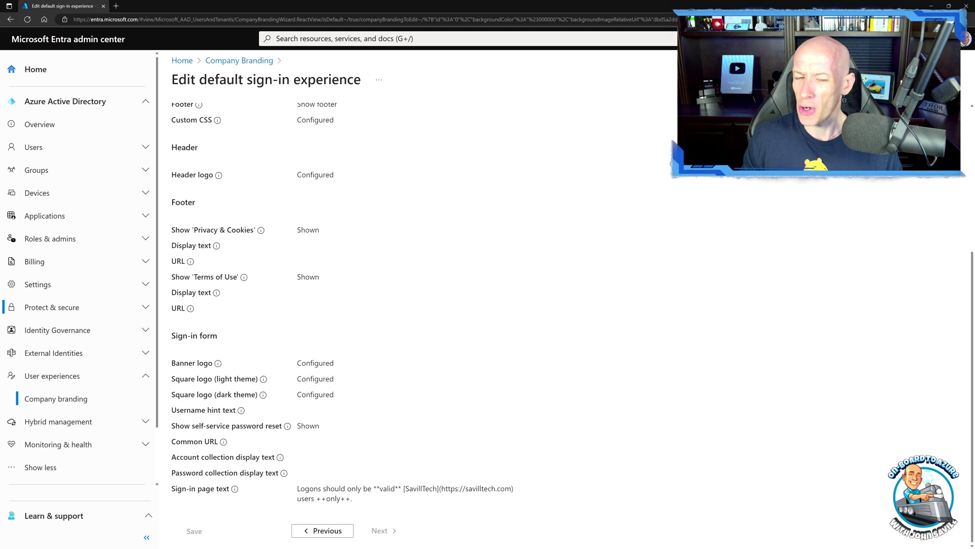
{"action": "key", "text": "alt+Tab"}
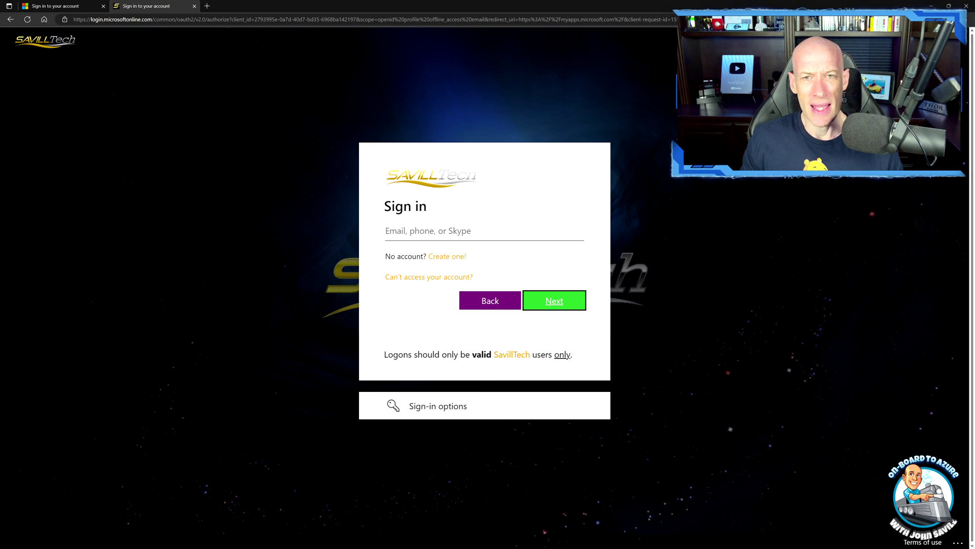